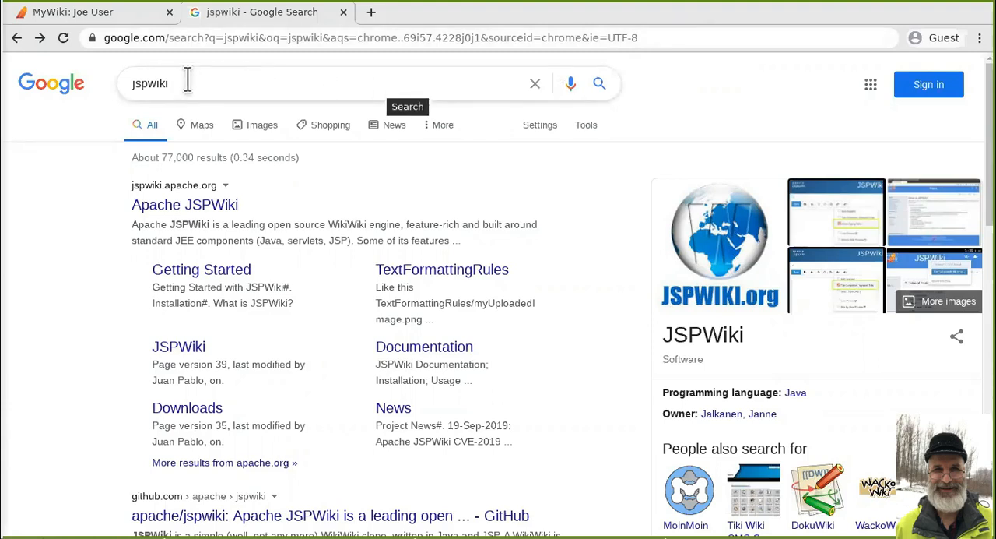
- Open JSPWiki's TextFormattingRules page and examine the link, heading and bold syntax in its Quick Reference to documents section
{"action": "left_click_drag", "start_coordinate": [183, 84], "coordinate": [134, 84]}
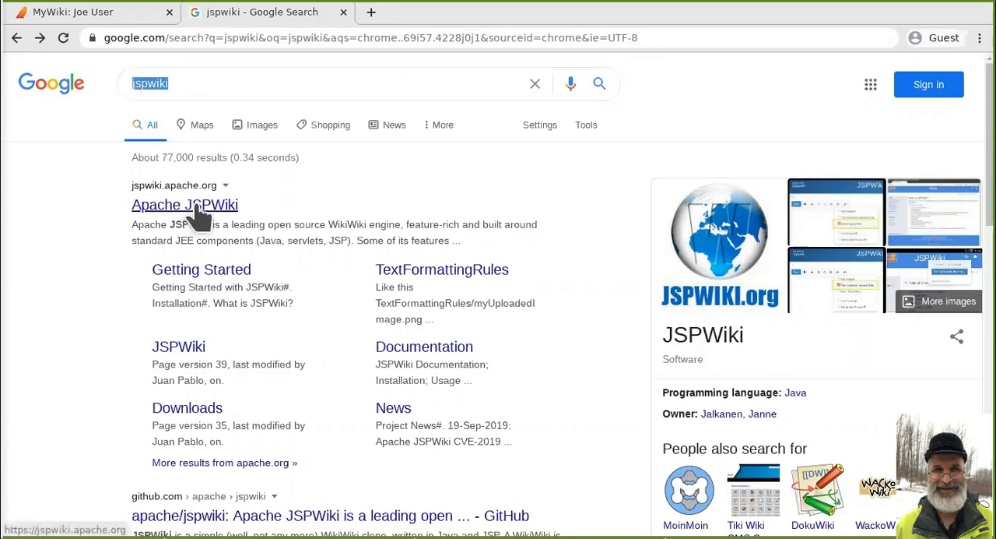
{"action": "left_click", "coordinate": [460, 279]}
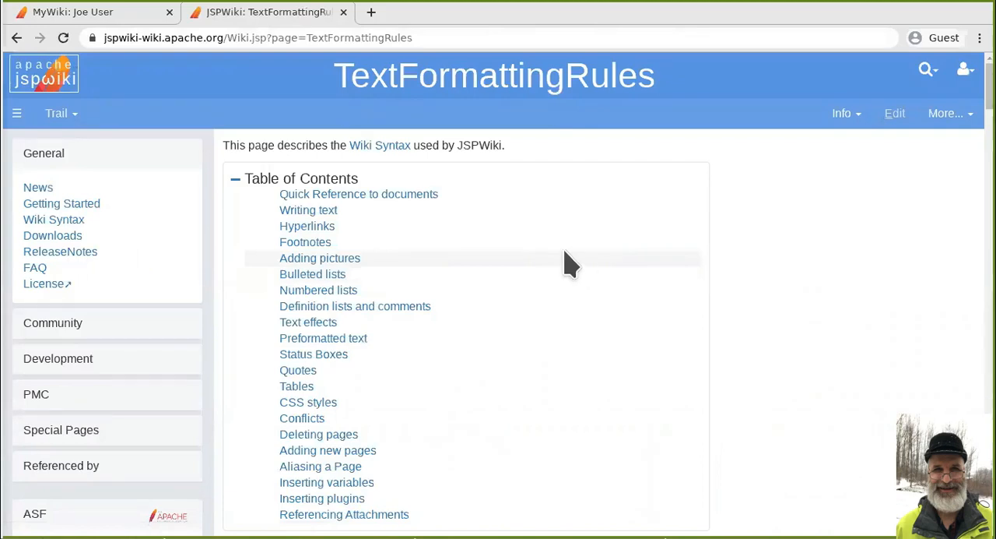
{"action": "left_click", "coordinate": [376, 200]}
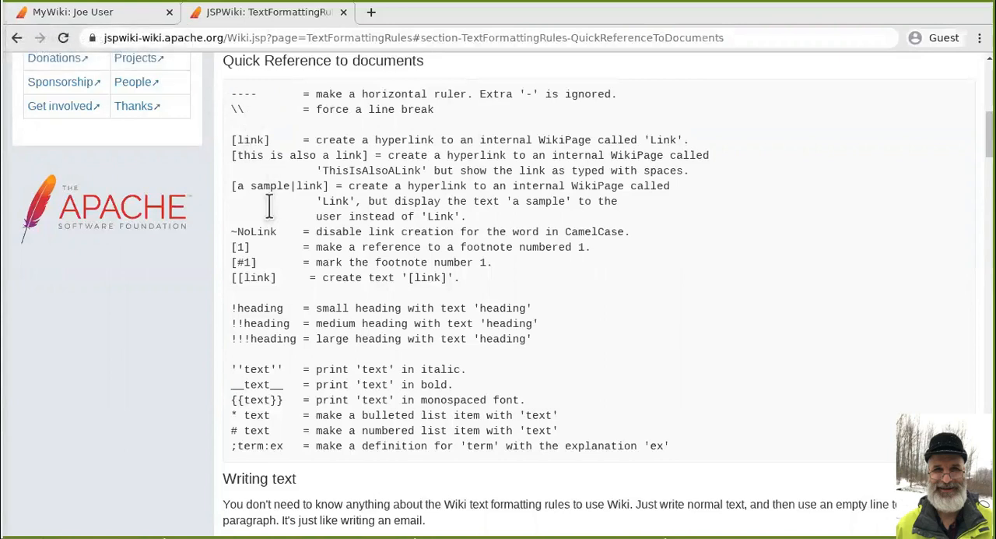
{"action": "left_click_drag", "start_coordinate": [272, 141], "coordinate": [231, 138]}
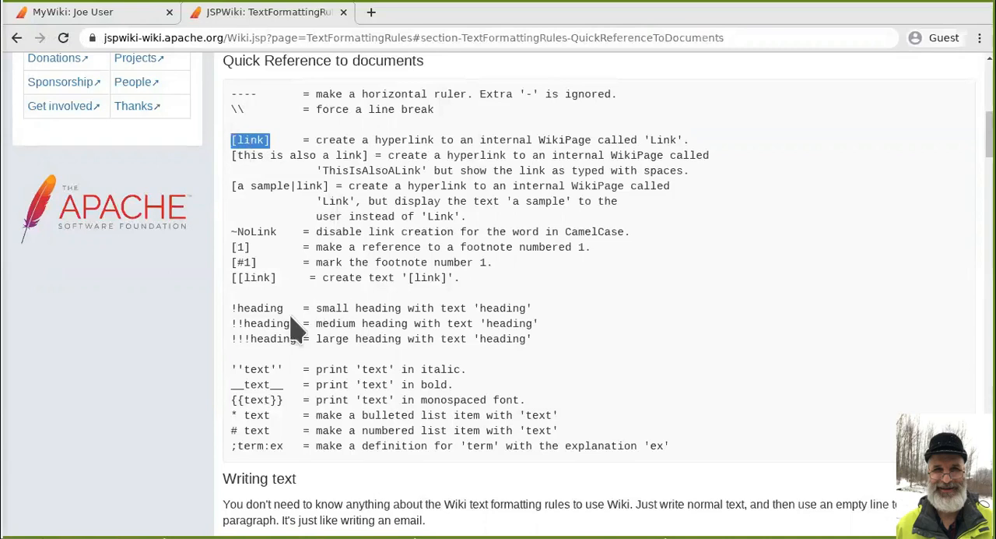
{"action": "left_click_drag", "start_coordinate": [284, 309], "coordinate": [244, 324]}
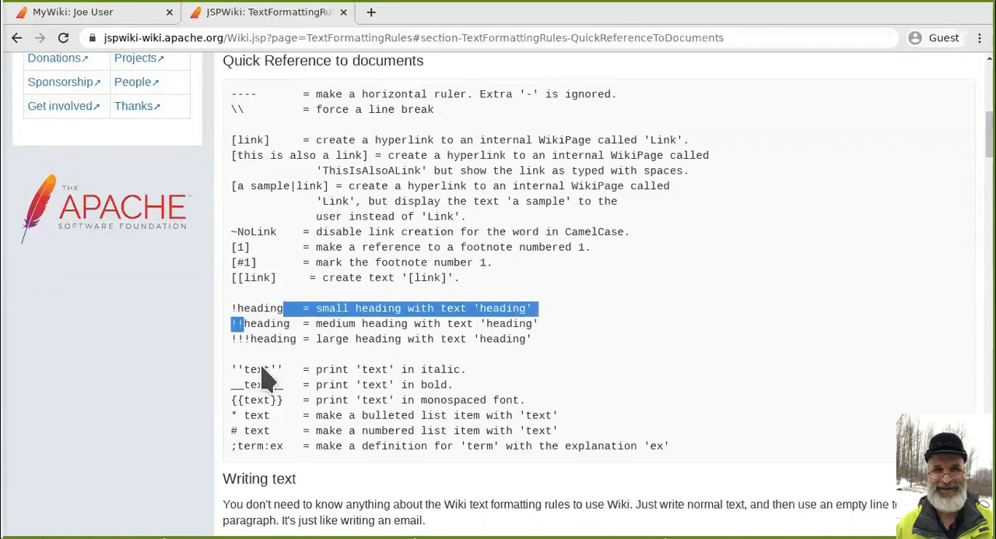
{"action": "left_click_drag", "start_coordinate": [283, 384], "coordinate": [243, 386]}
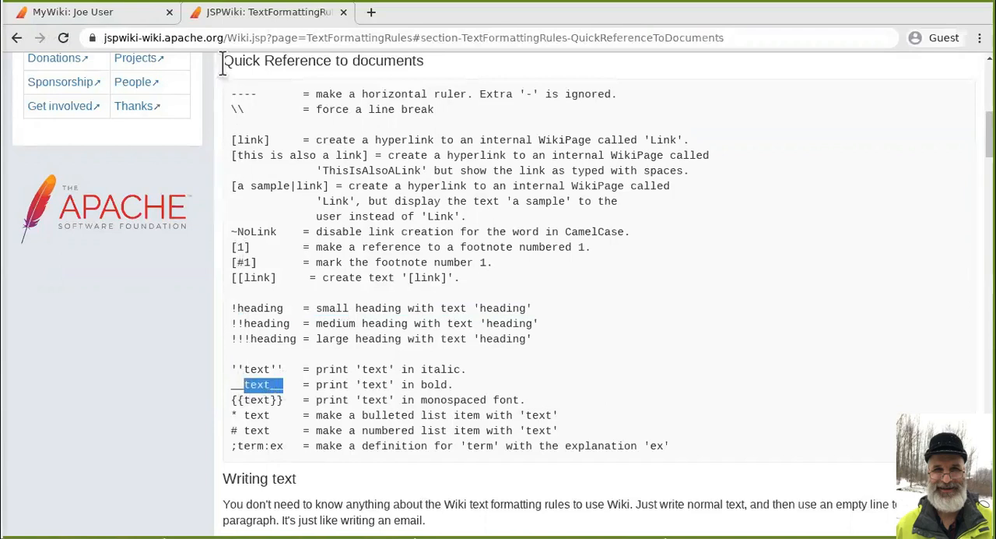
- Edit the user's MyWiki page and make the possessive name in its text line bold with double underscores
{"action": "left_click", "coordinate": [129, 21]}
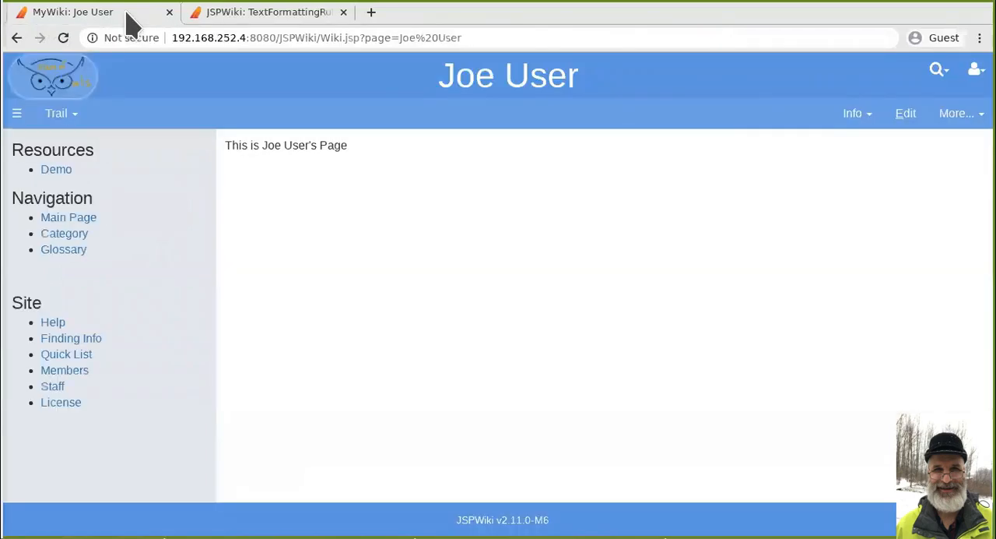
{"action": "left_click", "coordinate": [904, 119]}
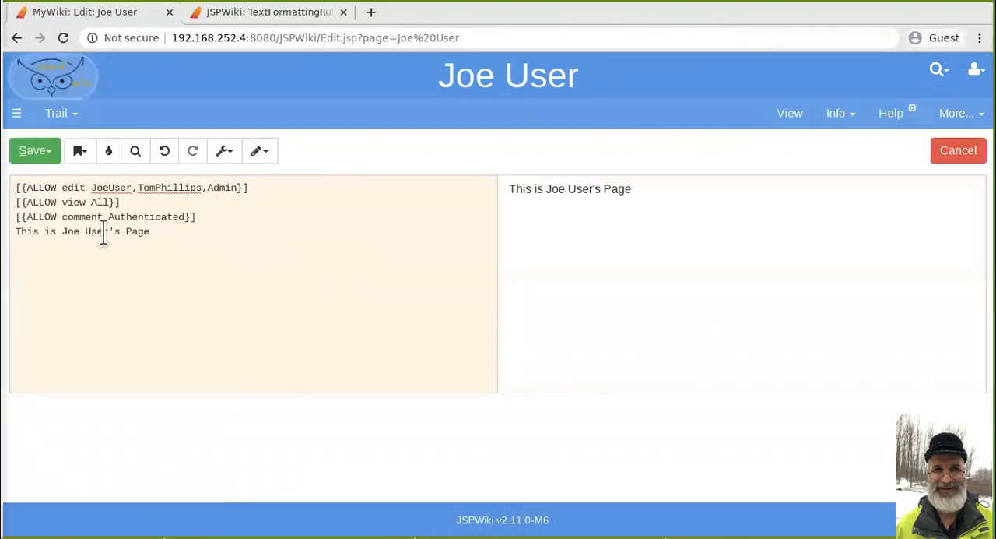
{"action": "left_click", "coordinate": [62, 231]}
{"action": "type", "text": "__"}
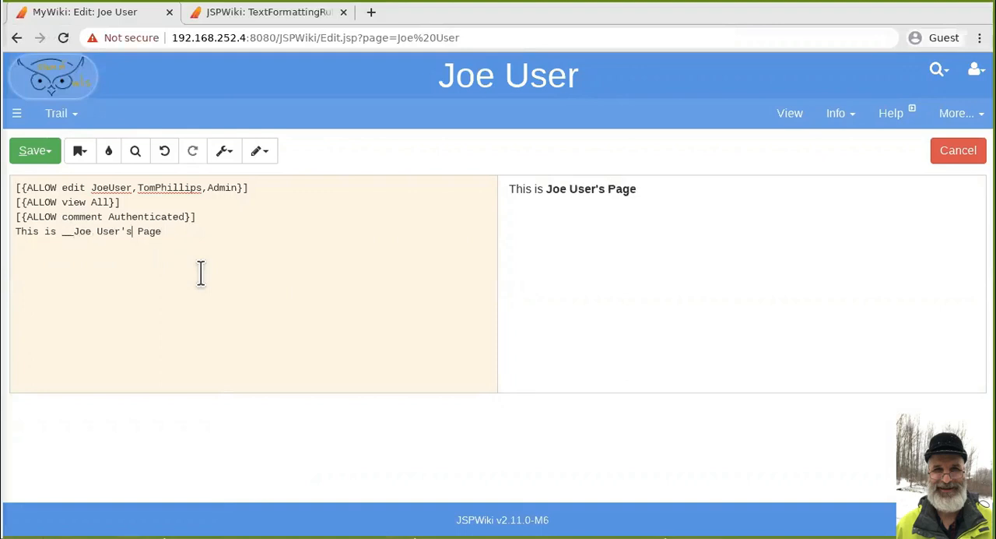
{"action": "type", "text": "__"}
{"action": "left_click_drag", "start_coordinate": [638, 190], "coordinate": [542, 193]}
{"action": "left_click", "coordinate": [556, 223]}
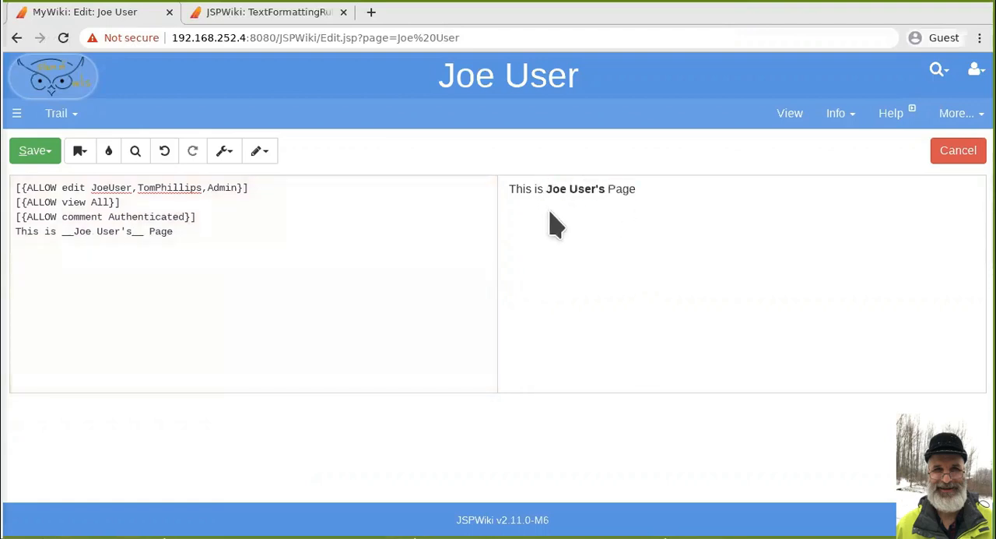
- Turn the "This is …" line into a large heading with the "!!!" prefix
{"action": "left_click", "coordinate": [204, 218]}
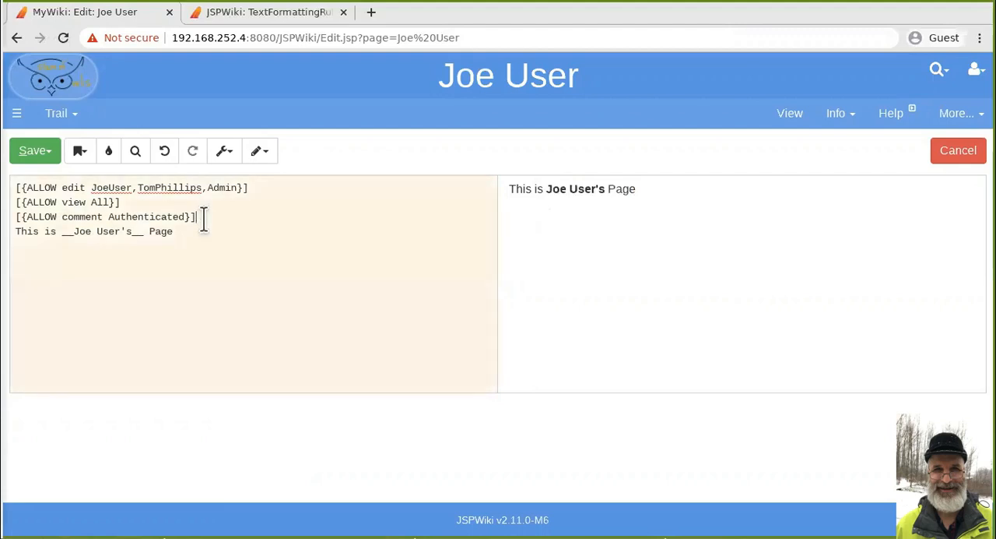
{"action": "key", "text": "Right"}
{"action": "type", "text": "!!!"}
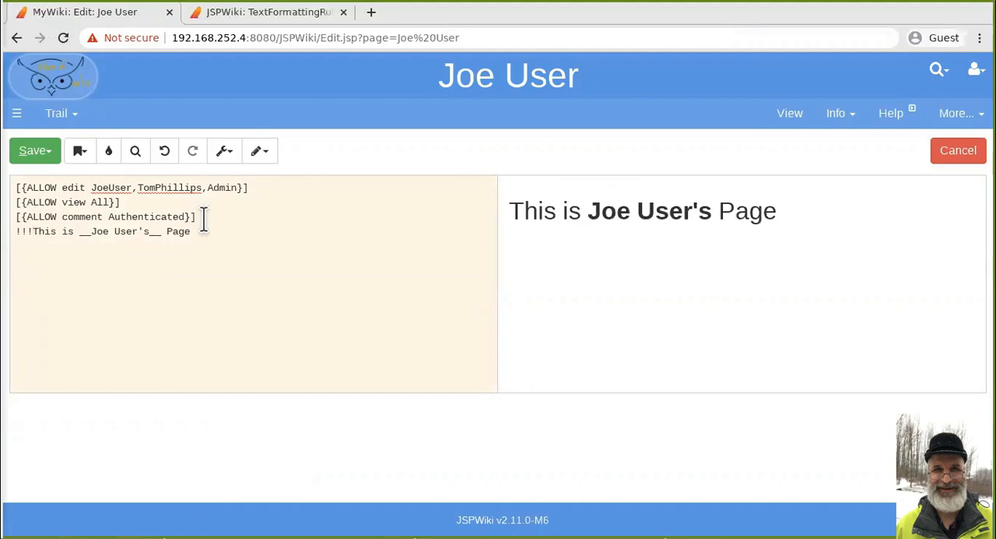
- Add a wiki link to the Main page, [Main], on a new line below the large heading
{"action": "left_click", "coordinate": [222, 230]}
{"action": "key", "text": "Return"}
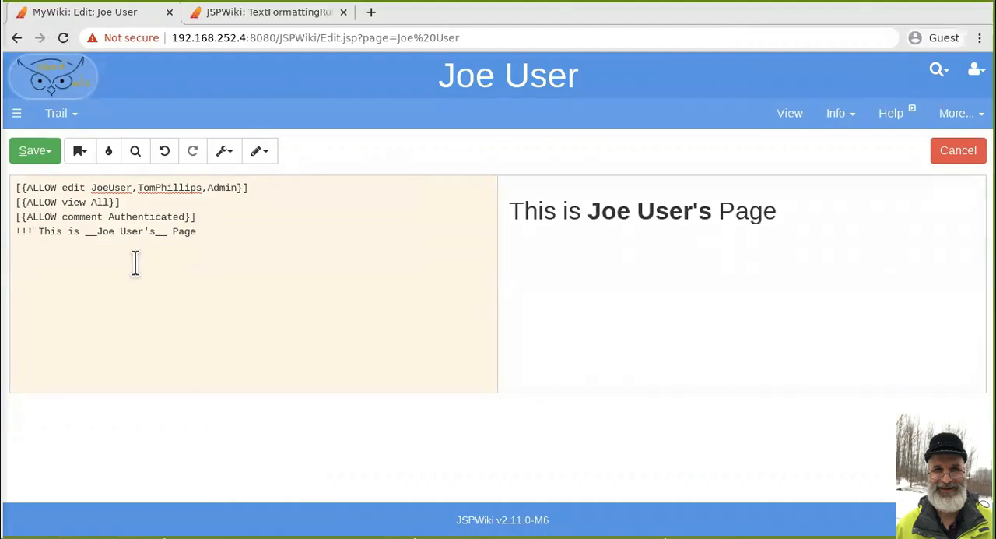
{"action": "type", "text": "["}
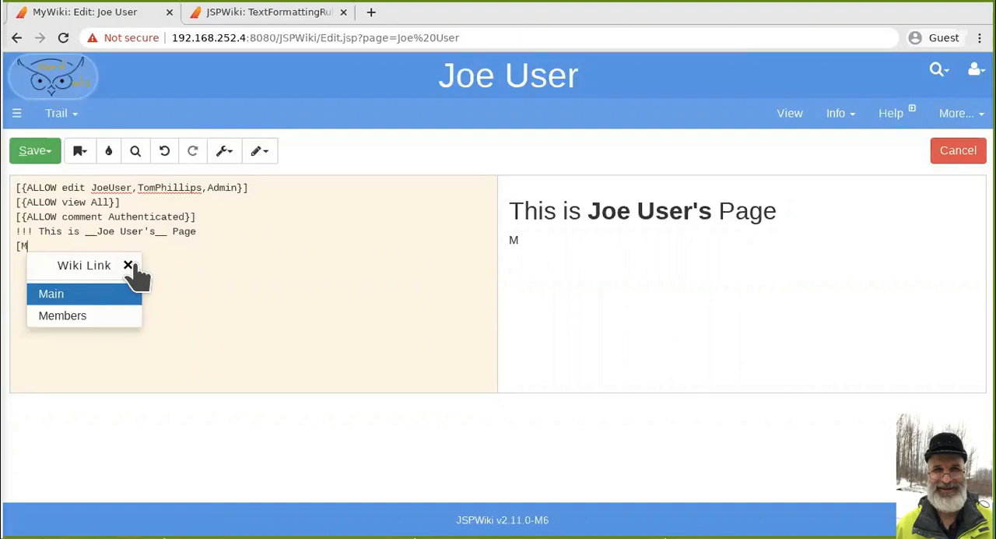
{"action": "type", "text": "M"}
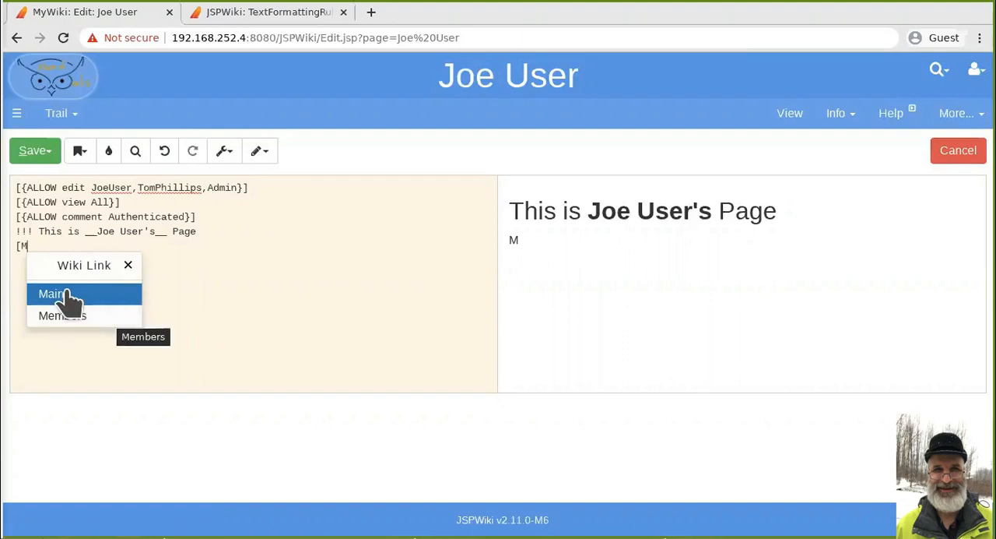
{"action": "type", "text": "ain"}
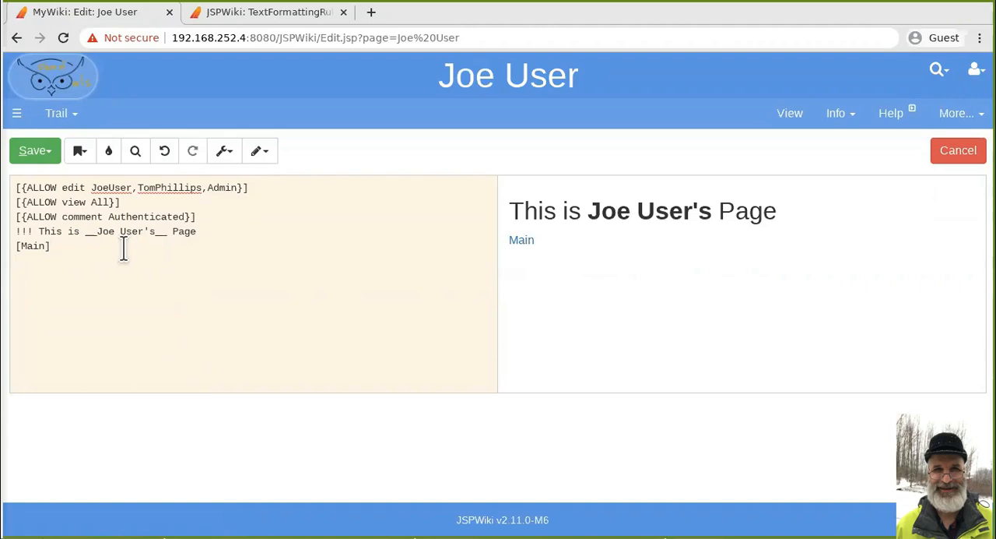
- Add the medium heading "!! Heading 2" below the link, followed by the text "This is smaller than the first heading."
{"action": "type", "text": "!! Heading 2 "}
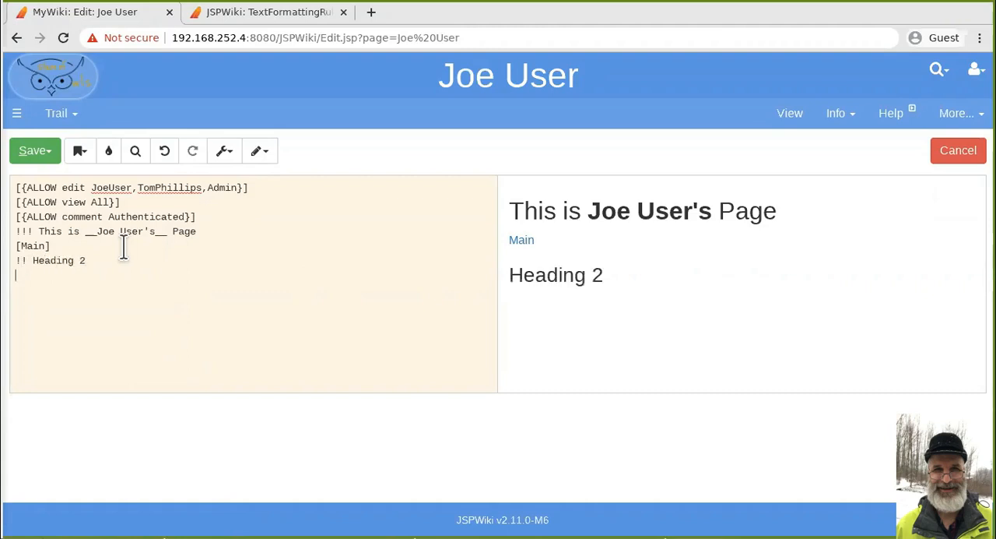
{"action": "type", "text": "This is smaller than the fir"}
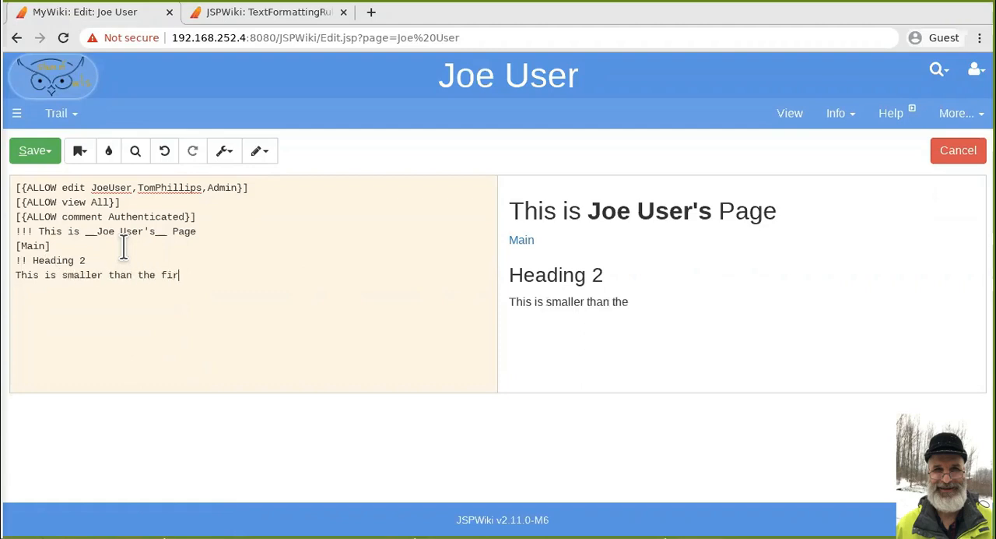
{"action": "type", "text": "st heading."}
{"action": "key", "text": "Return"}
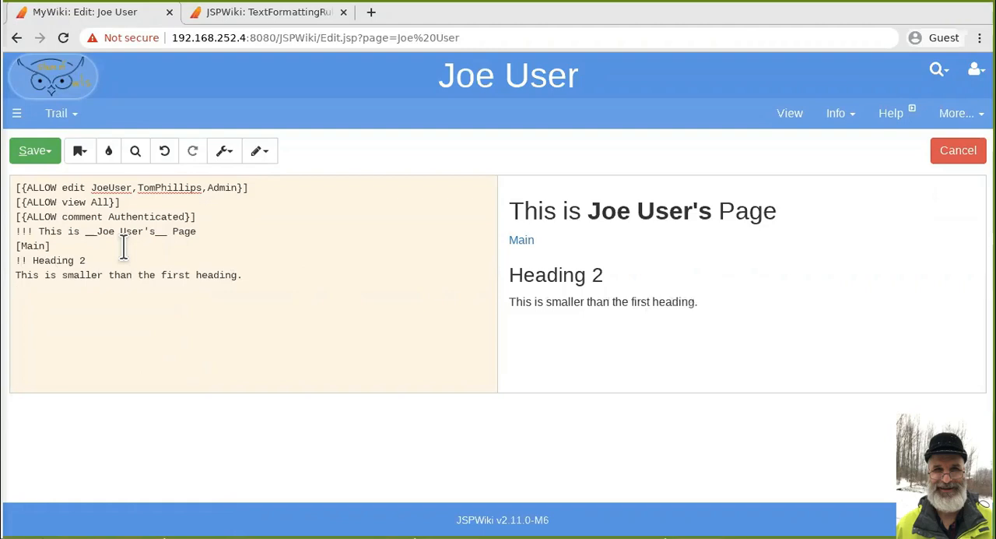
- Add the small heading "! Heading 1" below the sentence about the smaller heading
{"action": "type", "text": "! Heading 1"}
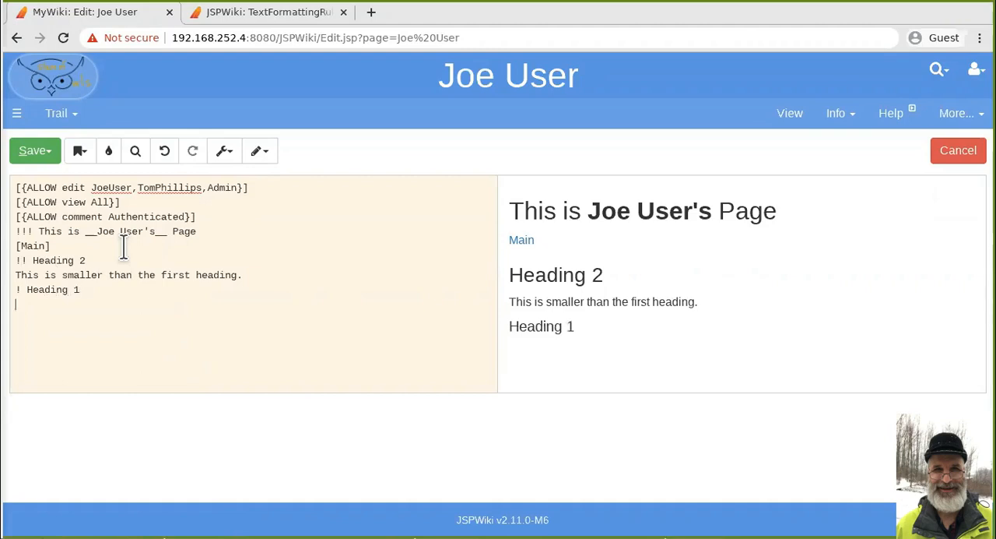
{"action": "left_click_drag", "start_coordinate": [17, 232], "coordinate": [34, 231]}
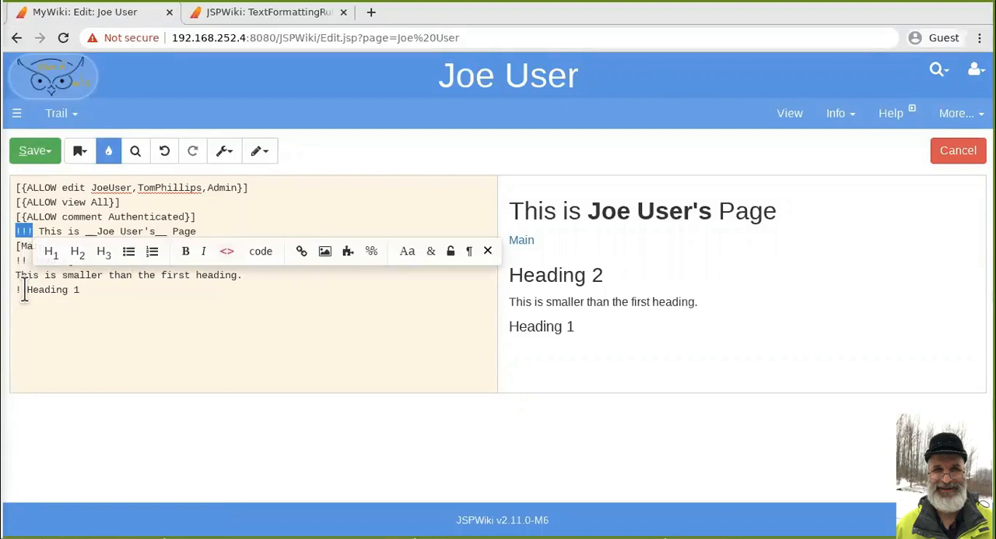
{"action": "left_click", "coordinate": [92, 290]}
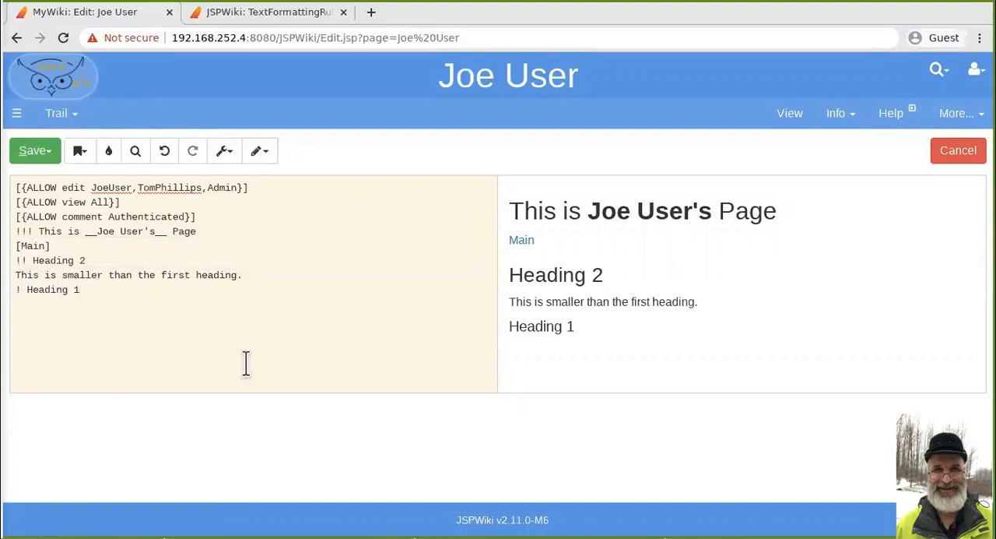
- Insert a horizontal ruler, "----", on its own line above Heading 1
{"action": "key", "text": "Return"}
{"action": "key", "text": "Up"}
{"action": "key", "text": "Return"}
{"action": "key", "text": "Up"}
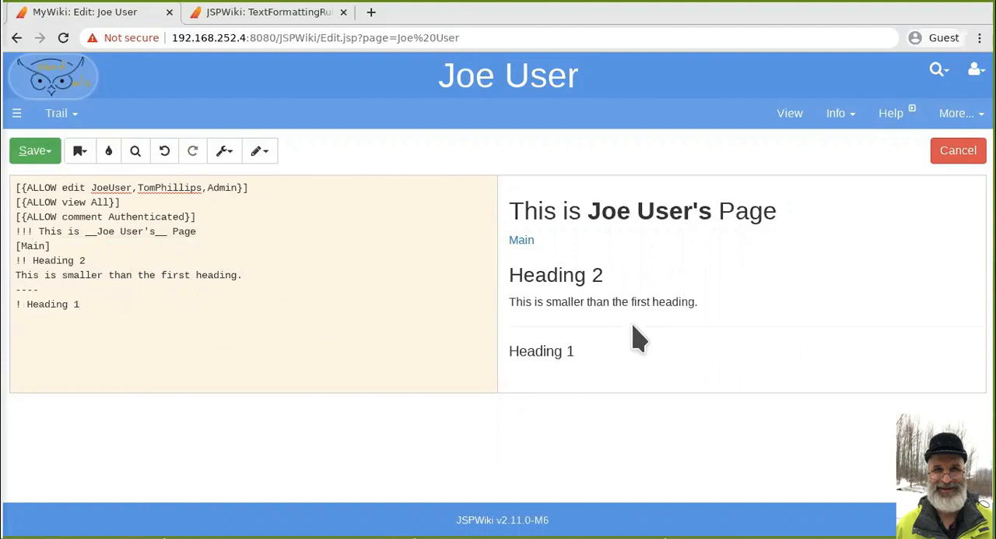
- Add a bulleted list under Heading 1 with the items "list" and "another"
{"action": "left_click", "coordinate": [50, 321]}
{"action": "left_click", "coordinate": [266, 14]}
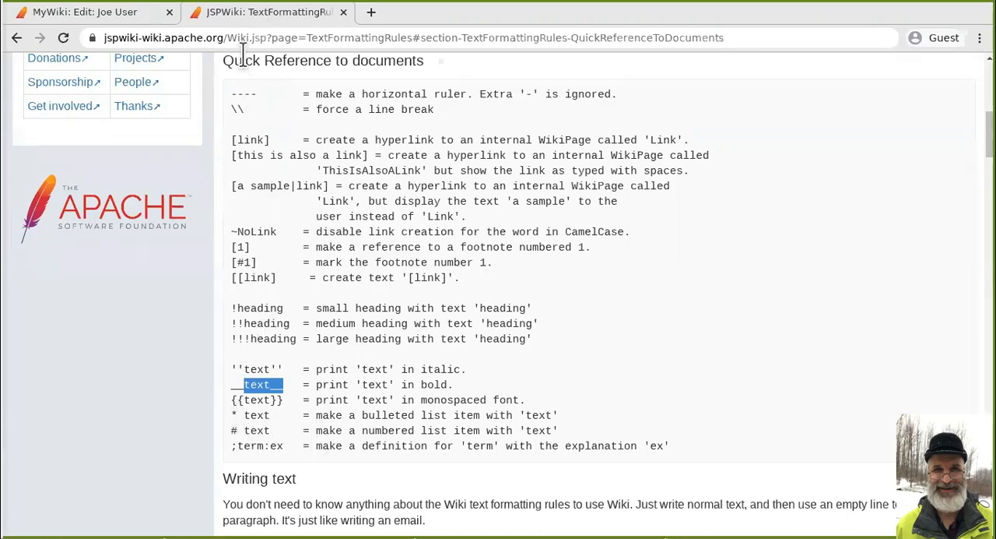
{"action": "left_click", "coordinate": [113, 13]}
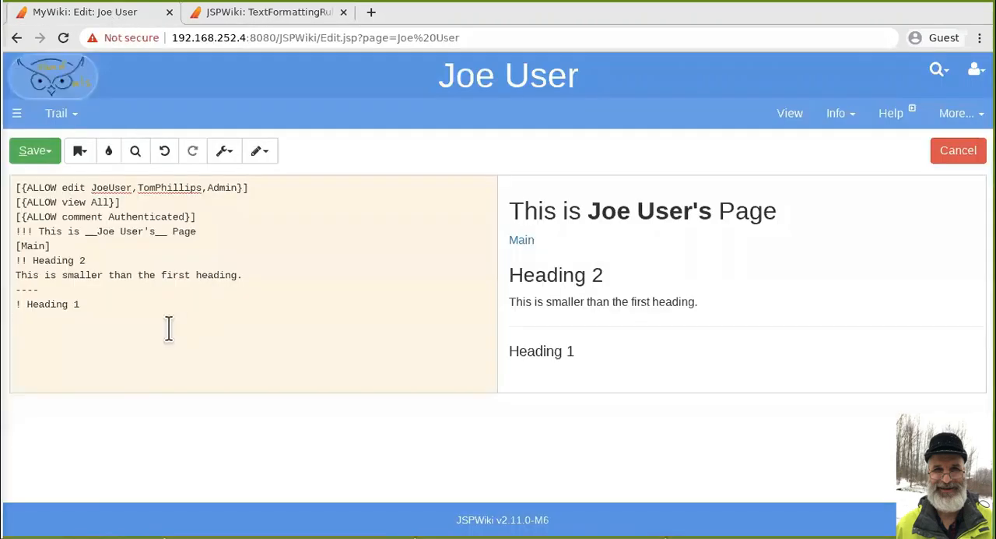
{"action": "type", "text": "list"}
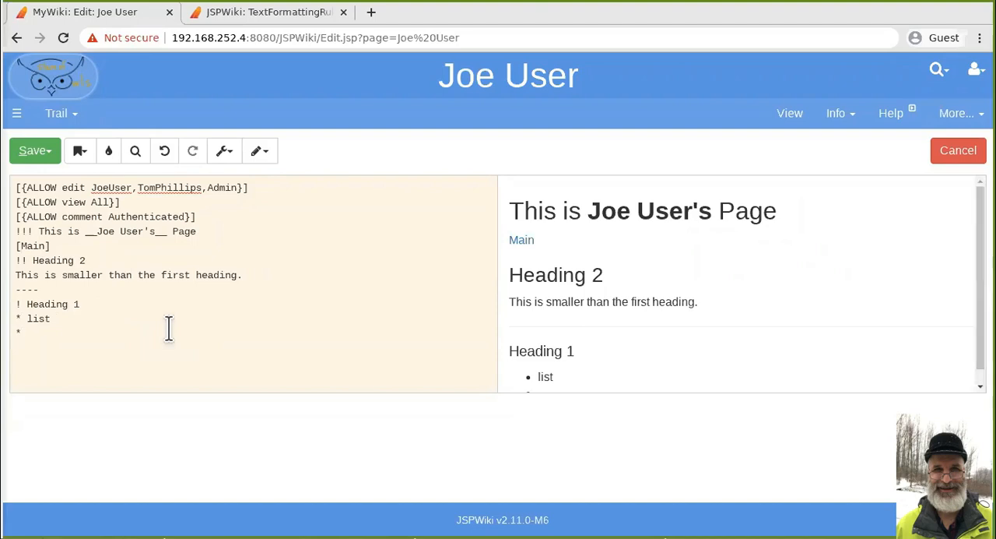
{"action": "type", "text": "nto"}
{"action": "key", "text": "BackSpace"}
{"action": "type", "text": "othe"}
{"action": "scroll", "coordinate": [752, 294], "scroll_direction": "down", "scroll_amount": 1}
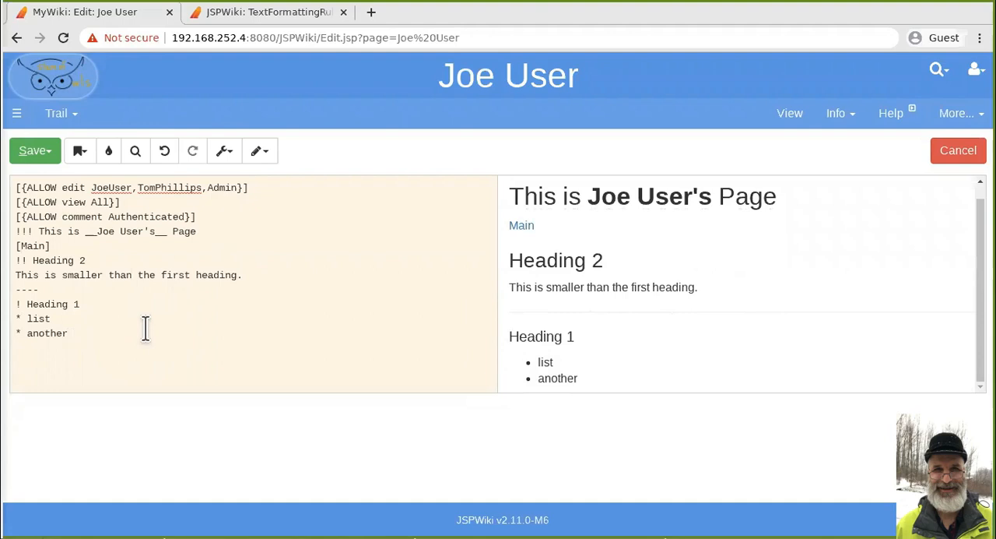
- Add the second-level bullet "** Indented" below "another" and save the page
{"action": "key", "text": "Return"}
{"action": "type", "text": "** "}
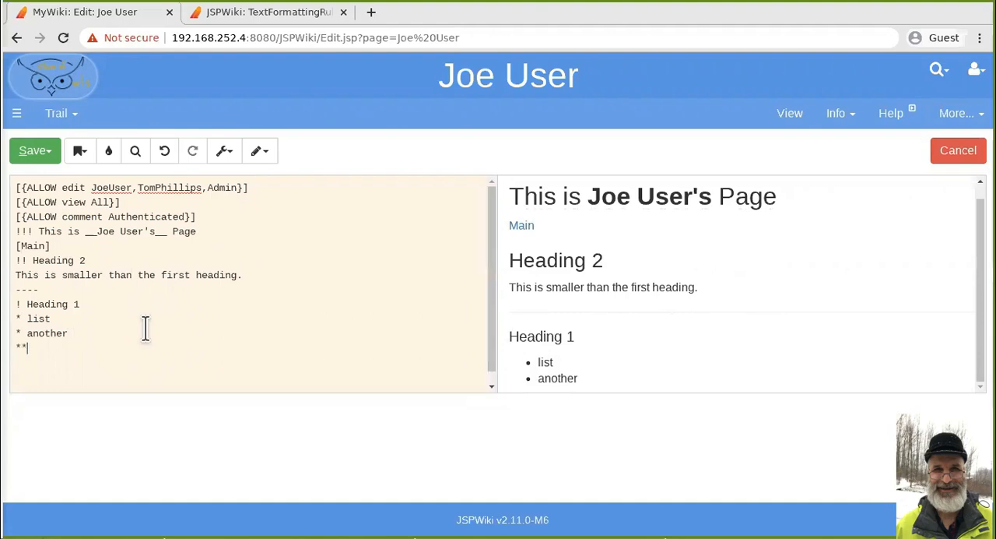
{"action": "type", "text": "Indented"}
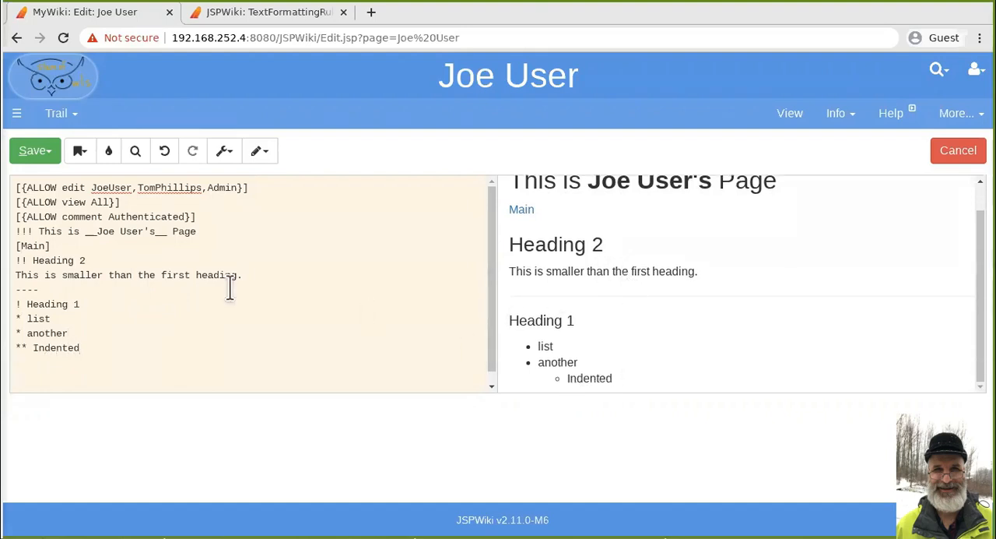
{"action": "left_click", "coordinate": [31, 150]}
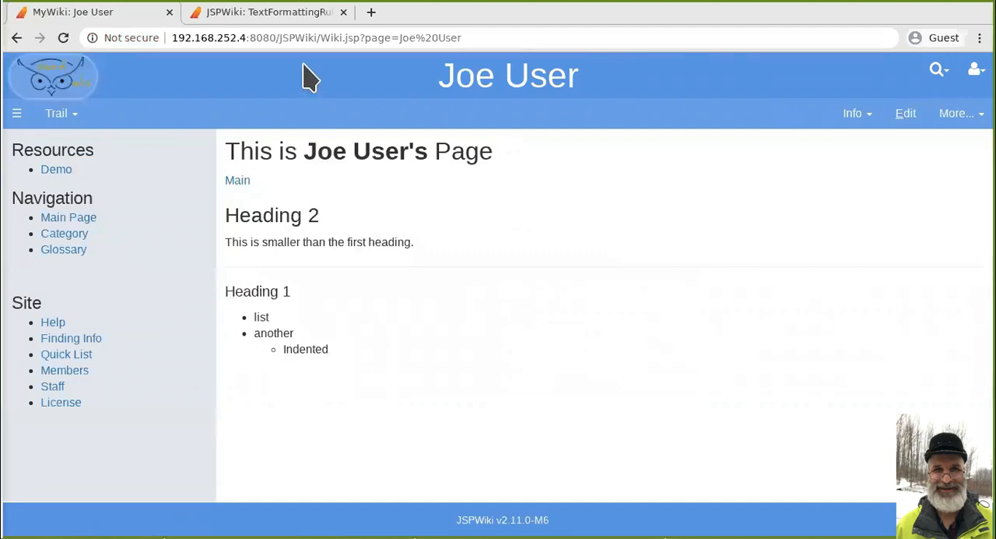
- Run a full search for "haddock test" on the Apache JSPWiki site
{"action": "left_click", "coordinate": [287, 14]}
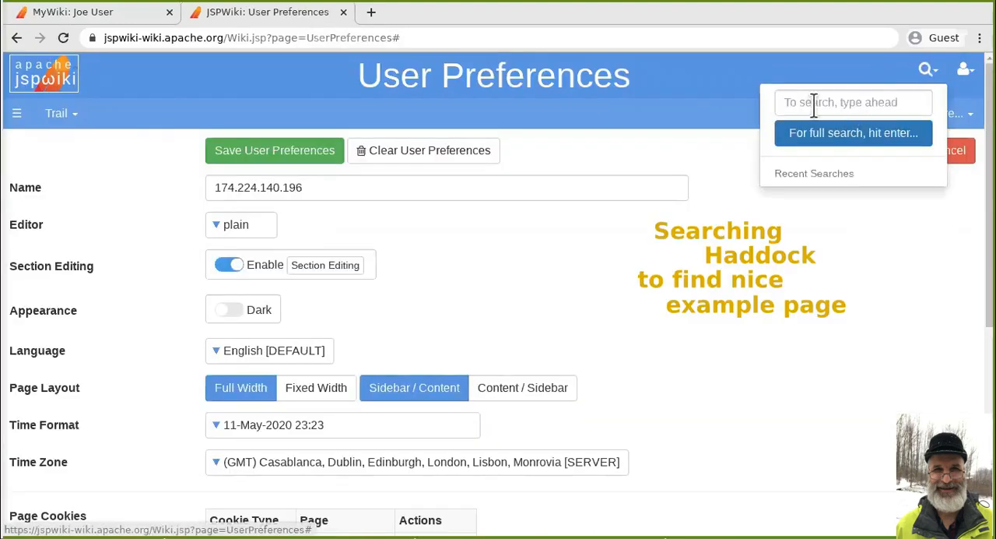
{"action": "left_click", "coordinate": [793, 104]}
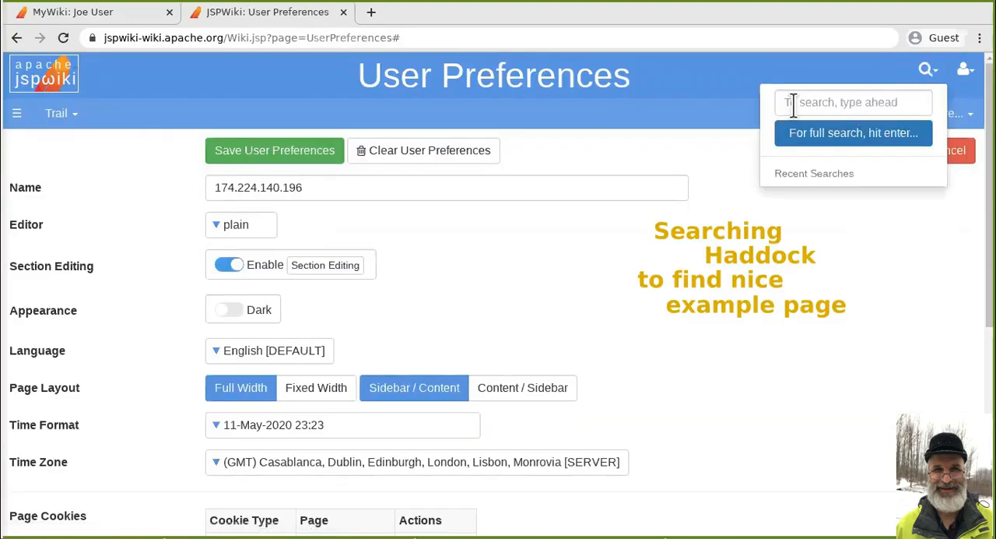
{"action": "type", "text": "haddow"}
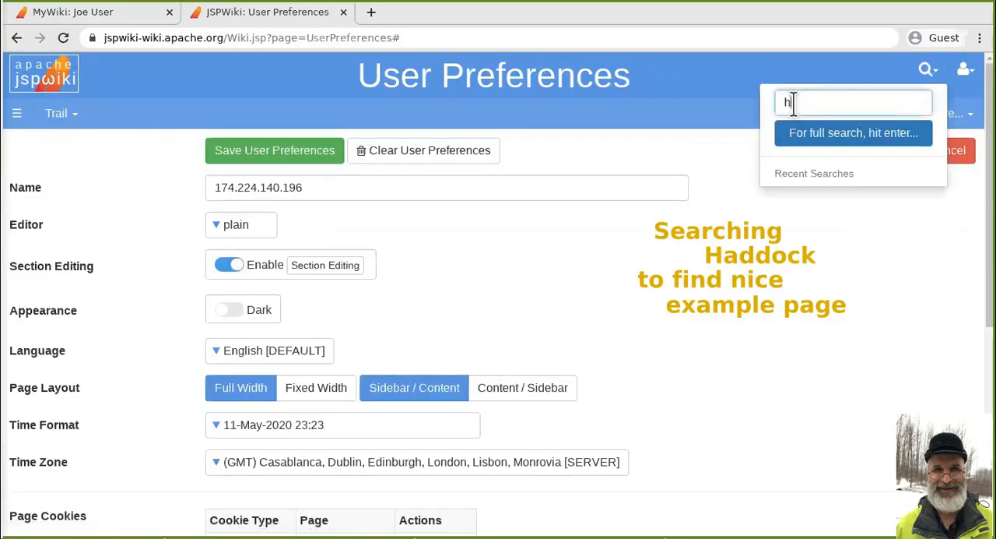
{"action": "key", "text": "BackSpace"}
{"action": "key", "text": "BackSpace"}
{"action": "key", "text": "BackSpace"}
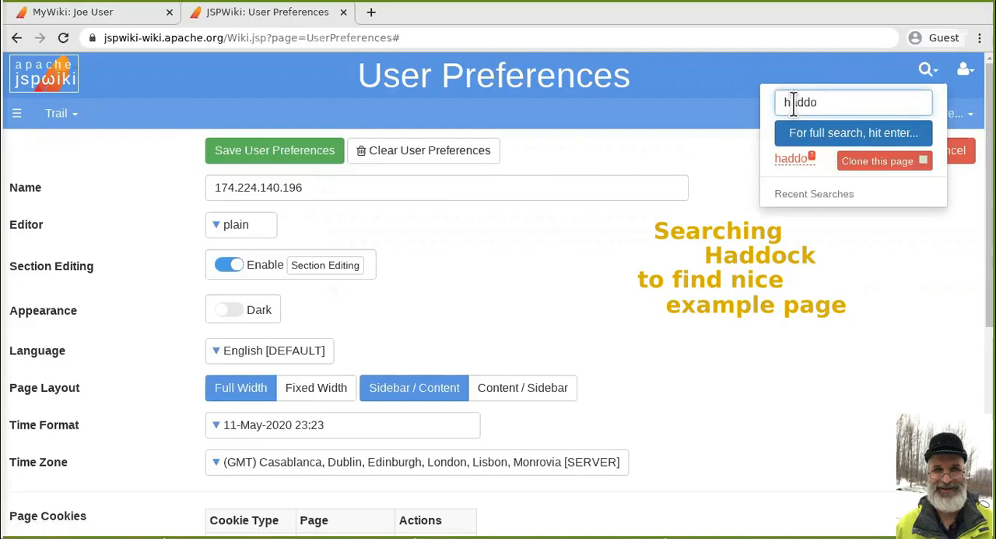
{"action": "type", "text": "ck test"}
{"action": "left_click", "coordinate": [796, 128]}
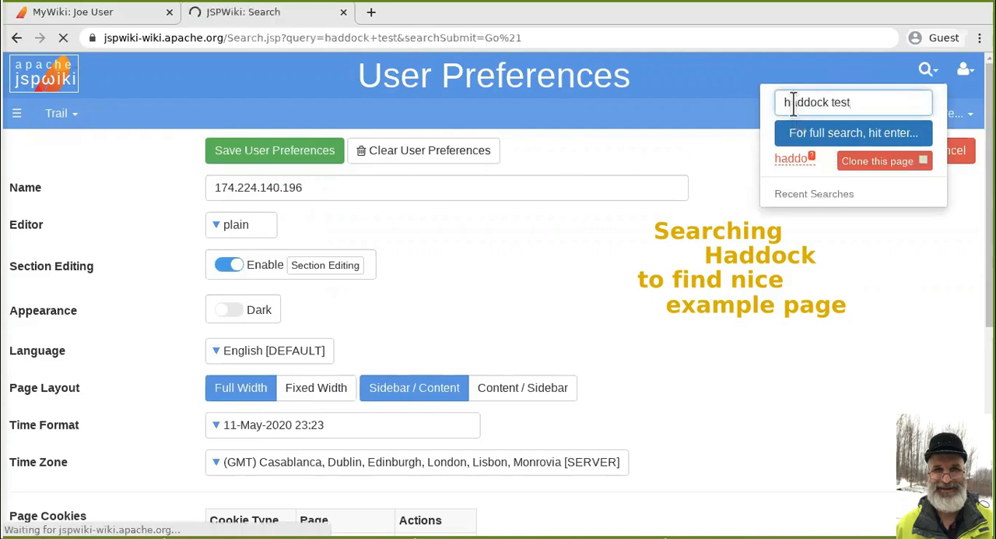
- Open the Haddock Styles Test page from the search results and look through its typography, link, image, emphasis, code and blockquote examples
{"action": "left_click", "coordinate": [344, 376]}
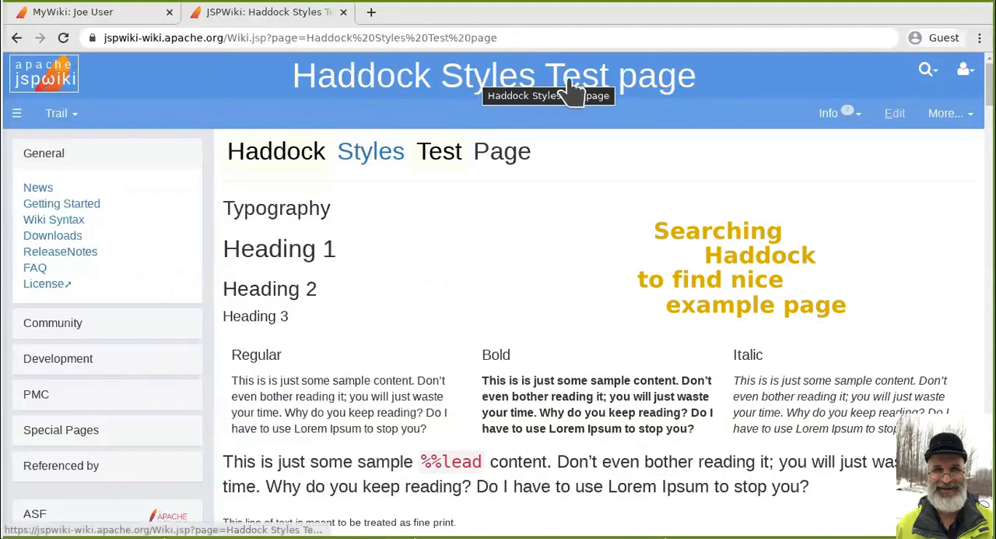
{"action": "mouse_move", "coordinate": [938, 74]}
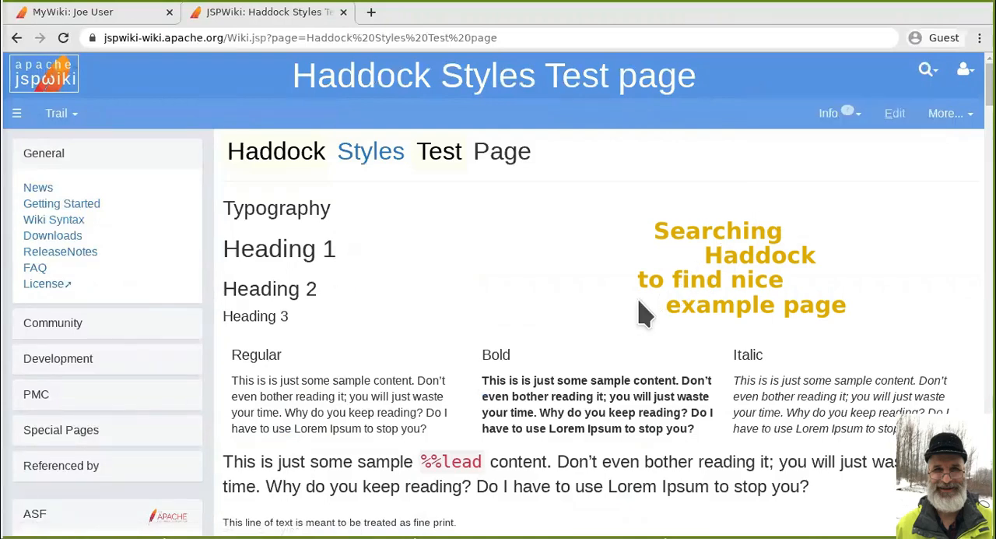
{"action": "scroll", "coordinate": [642, 311], "scroll_direction": "down", "scroll_amount": 1}
{"action": "scroll", "coordinate": [642, 311], "scroll_direction": "down", "scroll_amount": 10}
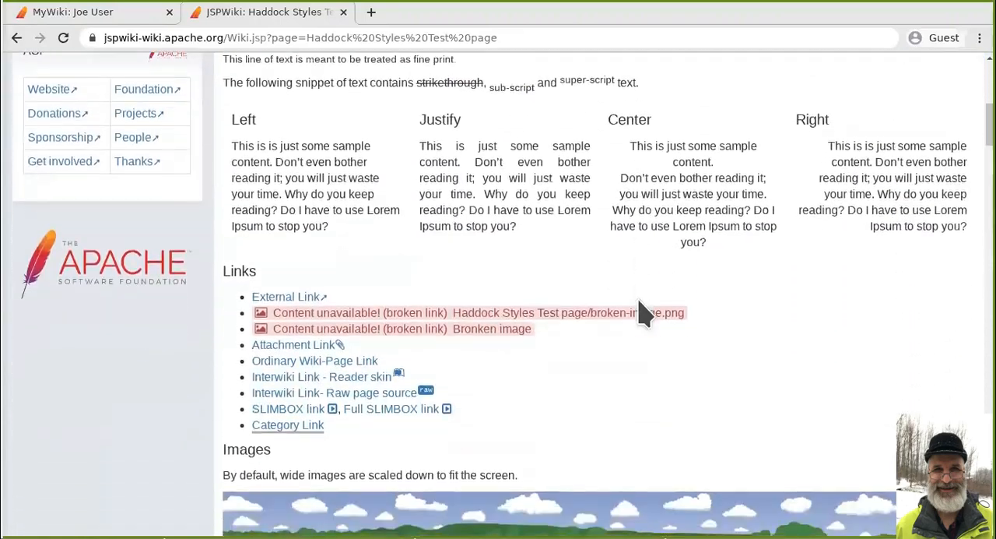
{"action": "scroll", "coordinate": [642, 311], "scroll_direction": "down", "scroll_amount": 9}
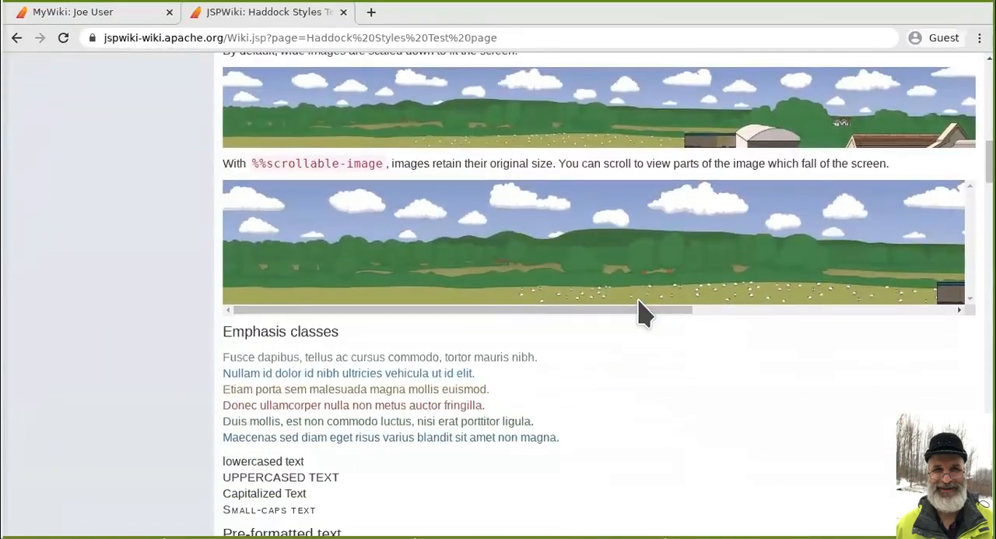
{"action": "scroll", "coordinate": [642, 314], "scroll_direction": "down", "scroll_amount": 9}
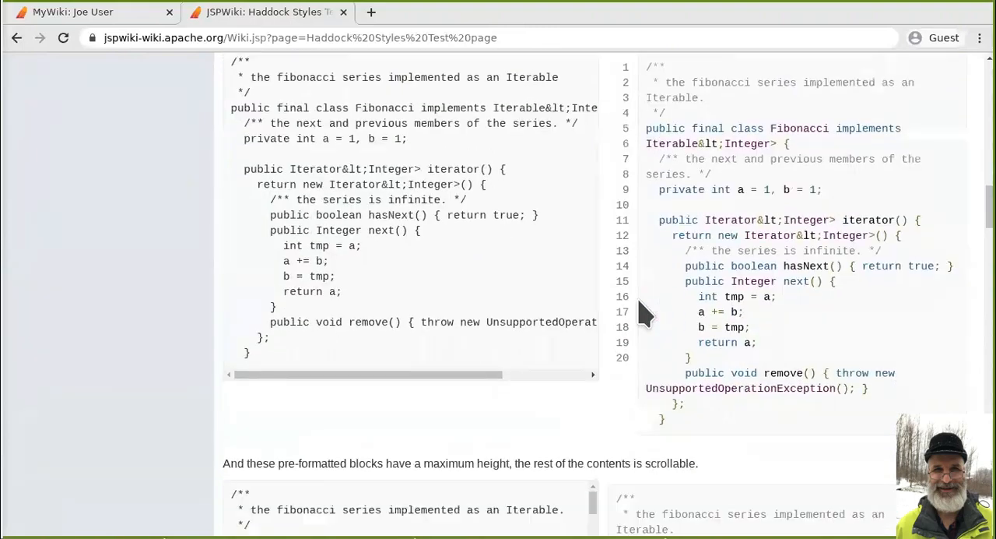
{"action": "scroll", "coordinate": [642, 314], "scroll_direction": "down", "scroll_amount": 9}
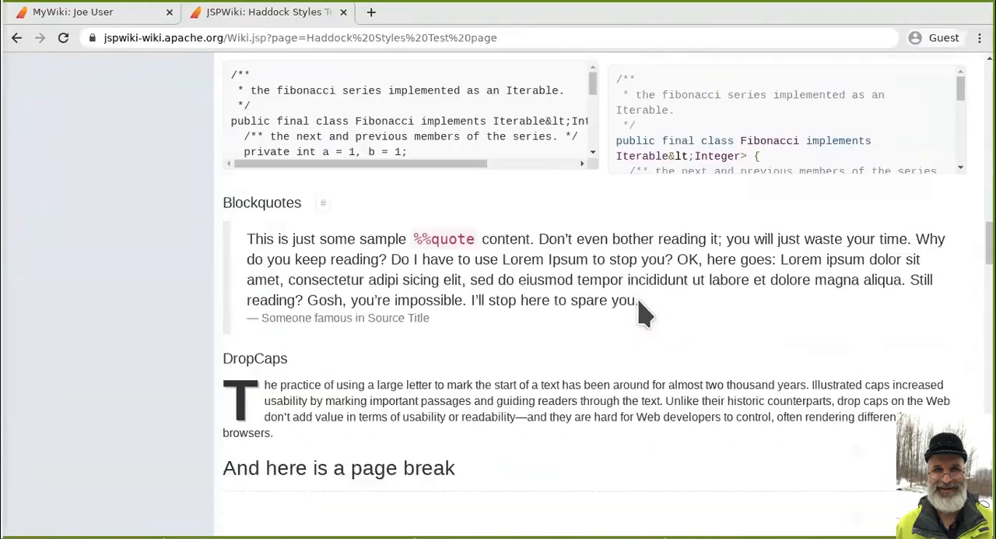
{"action": "scroll", "coordinate": [642, 314], "scroll_direction": "down", "scroll_amount": 2}
{"action": "scroll", "coordinate": [642, 312], "scroll_direction": "up", "scroll_amount": 4}
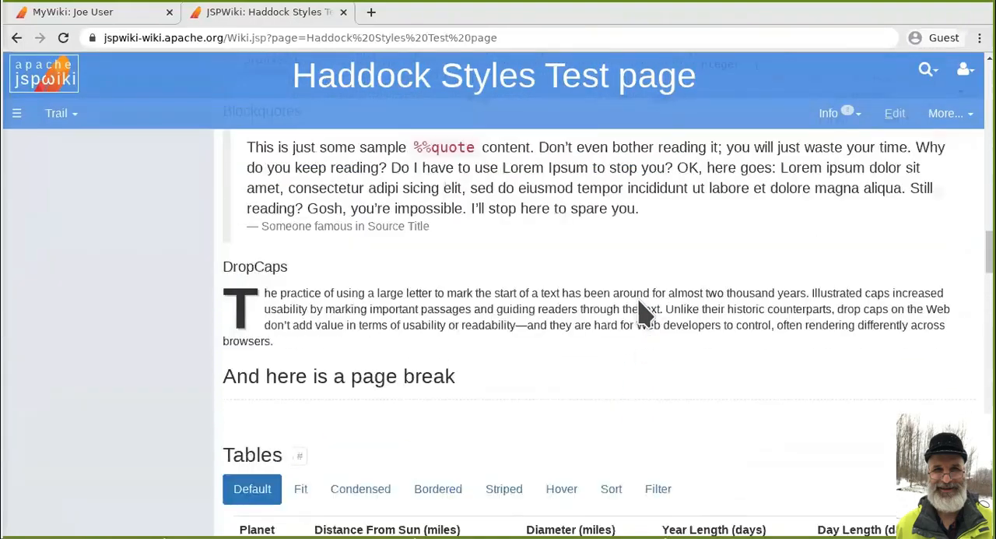
{"action": "scroll", "coordinate": [642, 314], "scroll_direction": "up", "scroll_amount": 10}
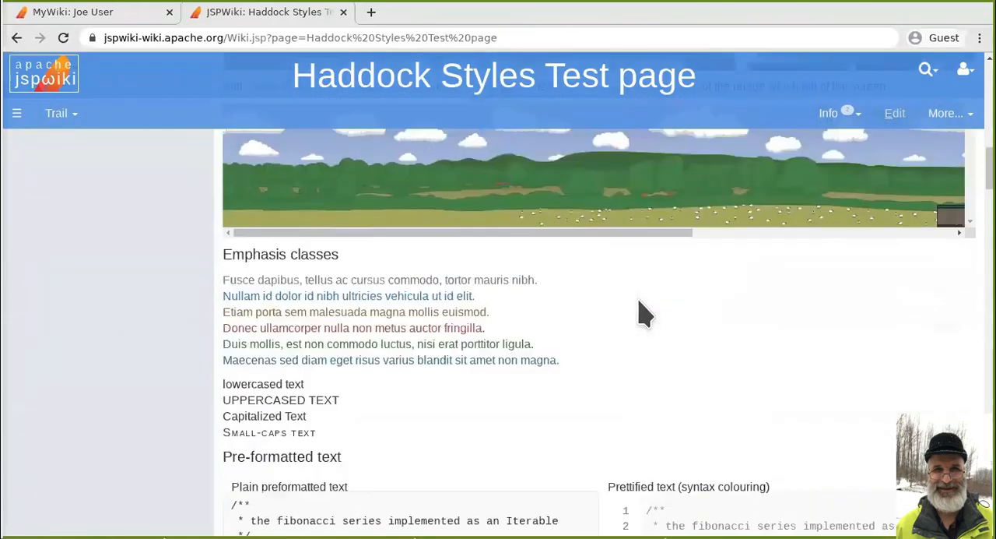
{"action": "scroll", "coordinate": [642, 314], "scroll_direction": "up", "scroll_amount": 10}
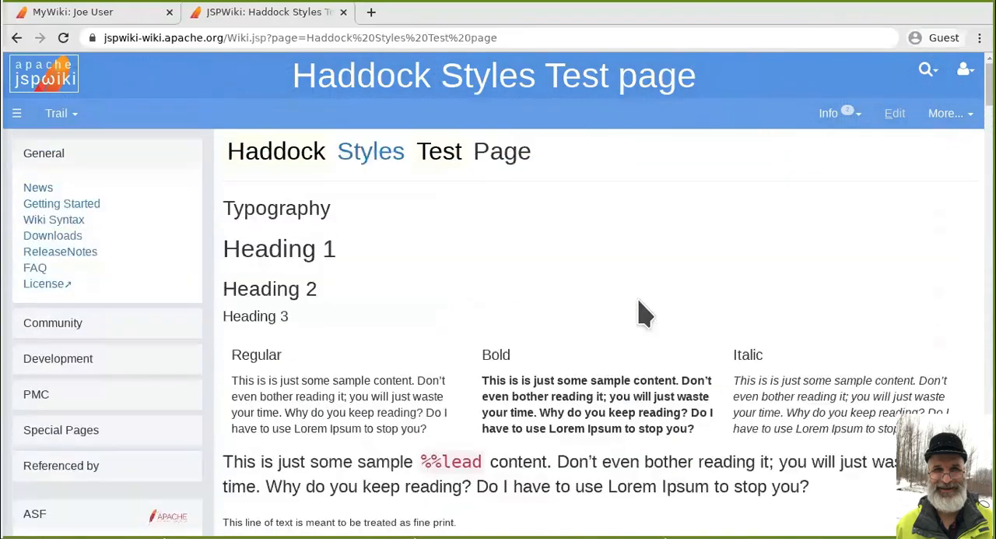
- View the Haddock Styles Test page's source and examine the markup for headings, columns, text alignment, links, images and emphasis classes
{"action": "mouse_move", "coordinate": [949, 113]}
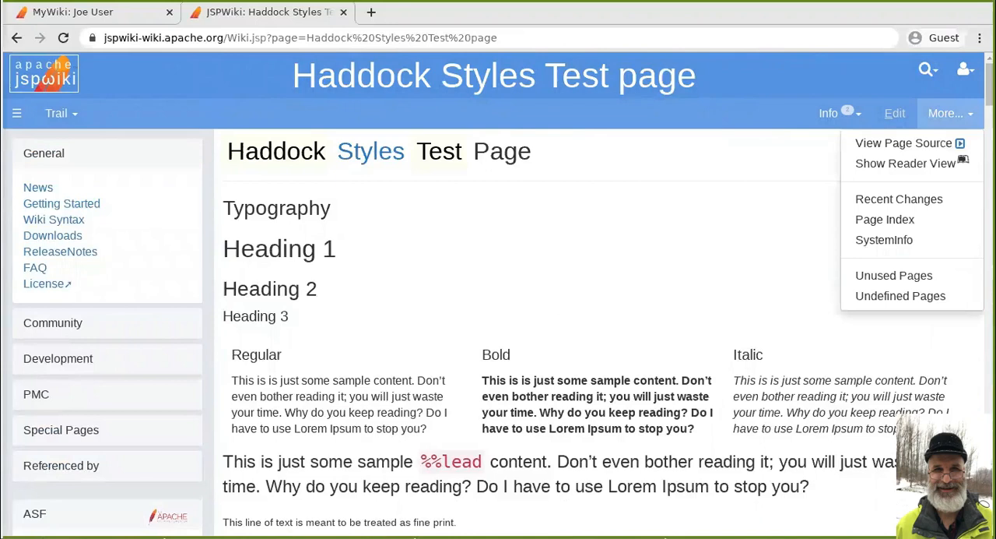
{"action": "left_click", "coordinate": [925, 145]}
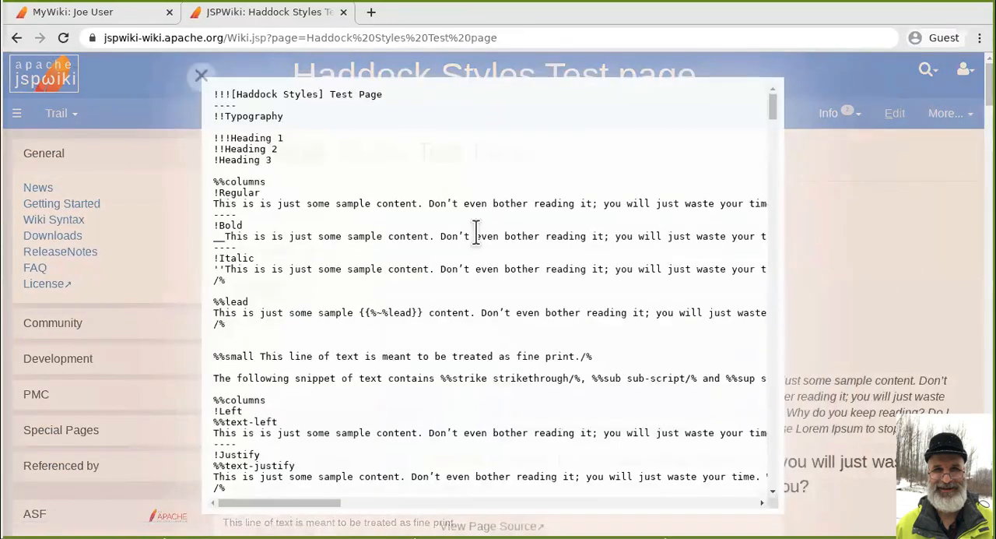
{"action": "scroll", "coordinate": [472, 233], "scroll_direction": "down", "scroll_amount": 2}
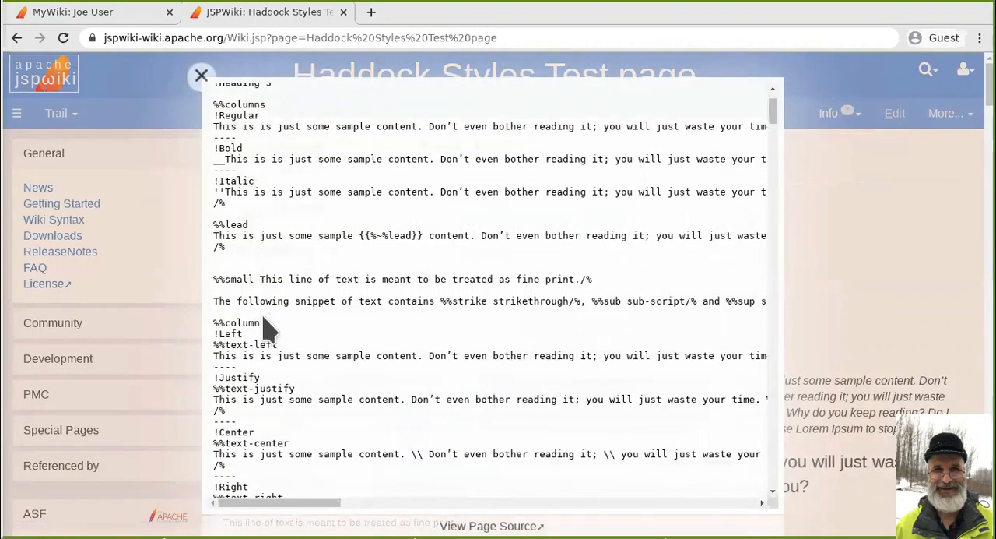
{"action": "scroll", "coordinate": [271, 335], "scroll_direction": "down", "scroll_amount": 3}
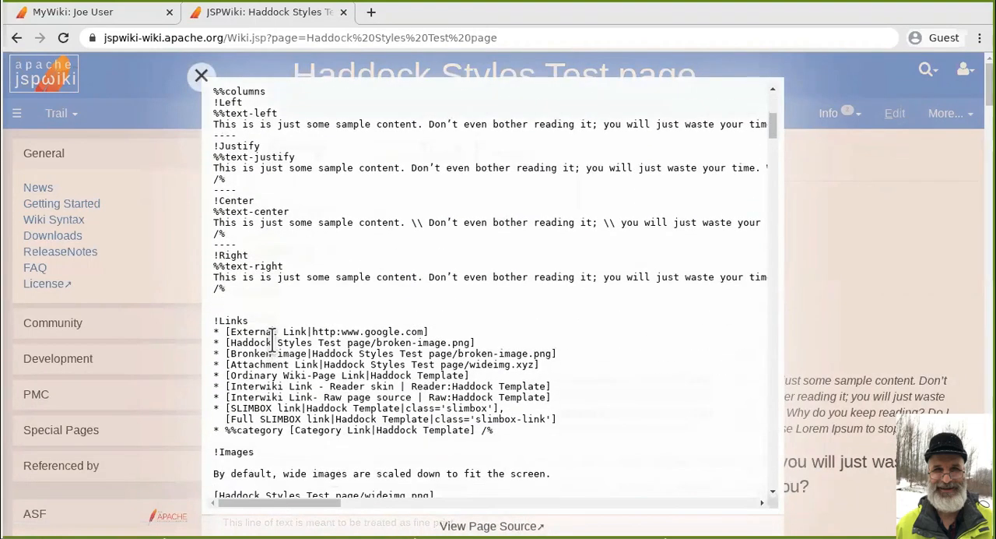
{"action": "scroll", "coordinate": [238, 311], "scroll_direction": "down", "scroll_amount": 3}
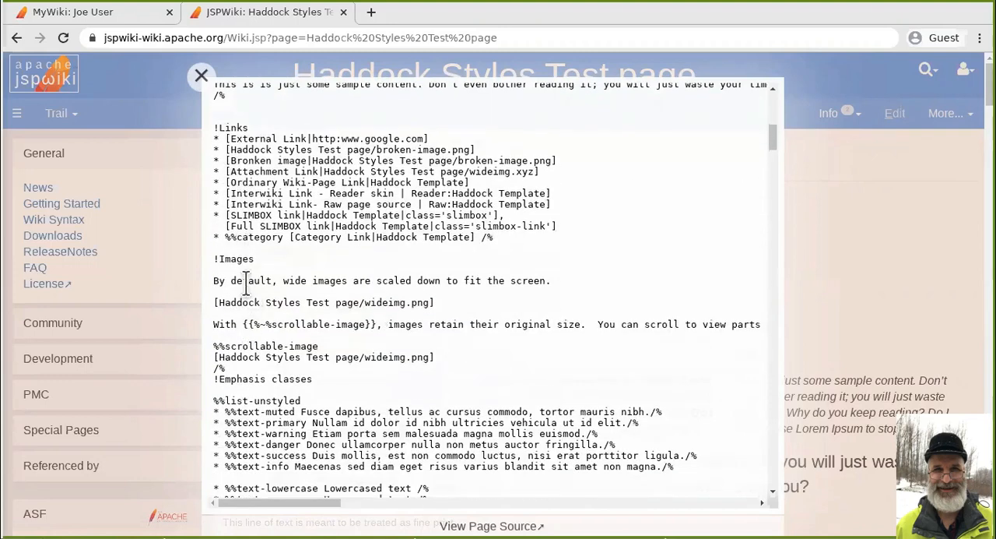
{"action": "scroll", "coordinate": [285, 345], "scroll_direction": "down", "scroll_amount": 3}
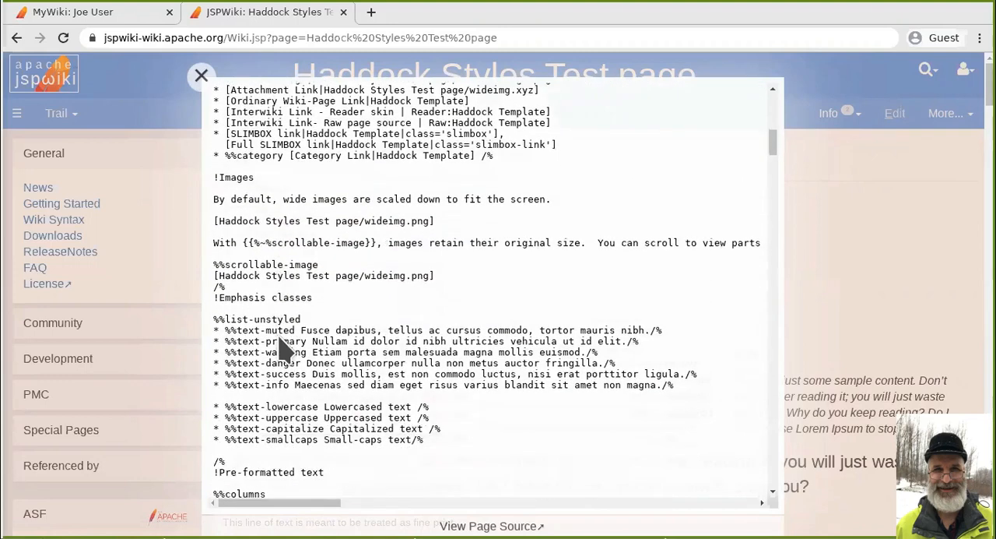